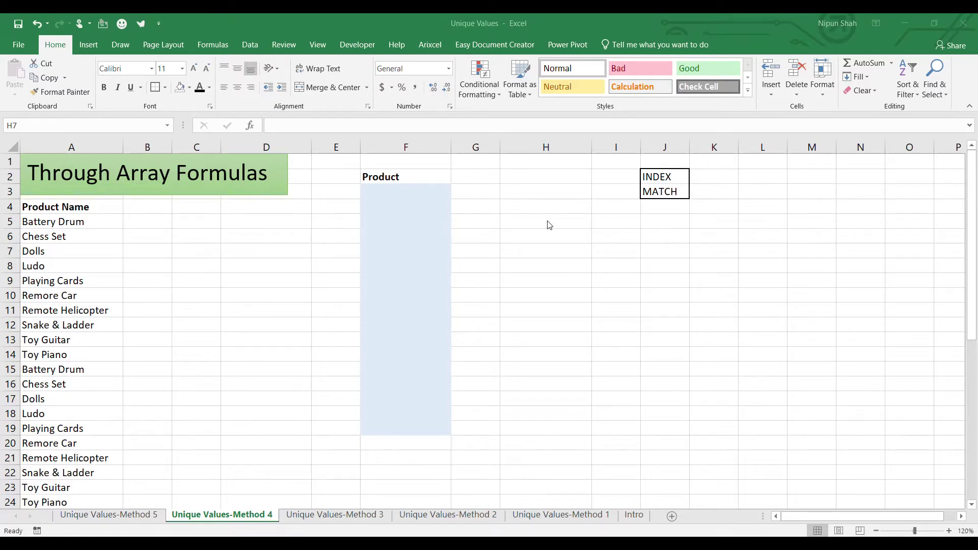
pyautogui.moveTo(664, 158); pyautogui.dragTo(677, 211)
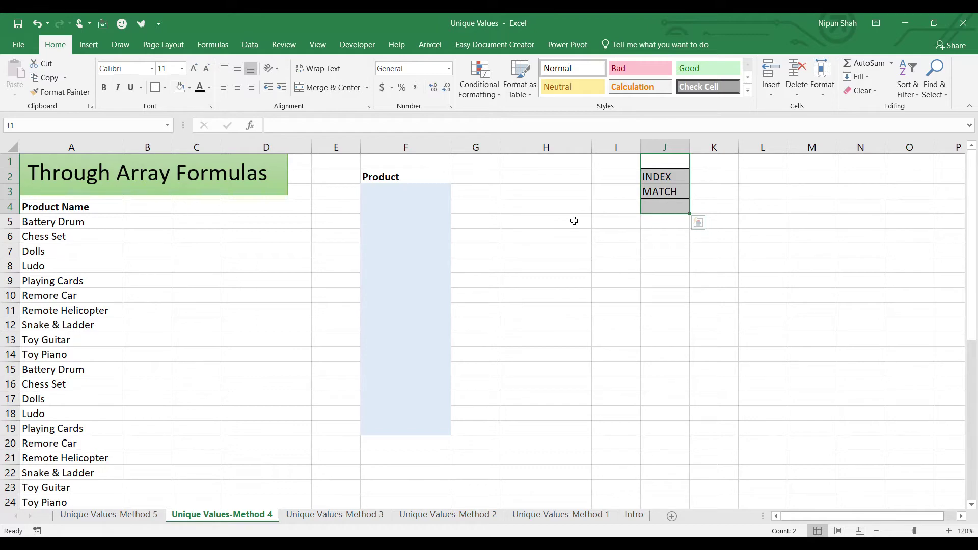
pyautogui.moveTo(656, 161); pyautogui.dragTo(664, 206)
pyautogui.click(406, 236)
pyautogui.click(84, 206)
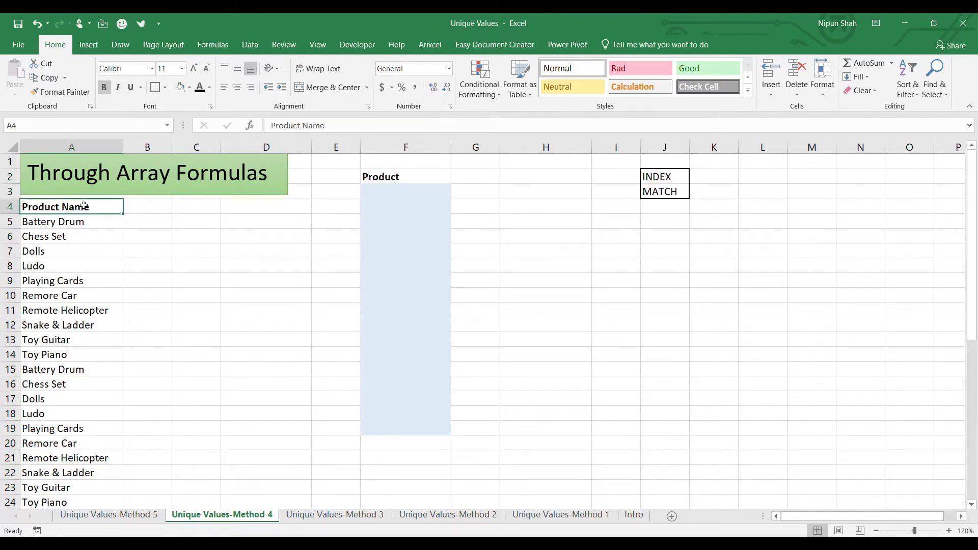
pyautogui.hotkey('ctrl', 'shift', 'Down')
pyautogui.hotkey('ctrl', 'Home')
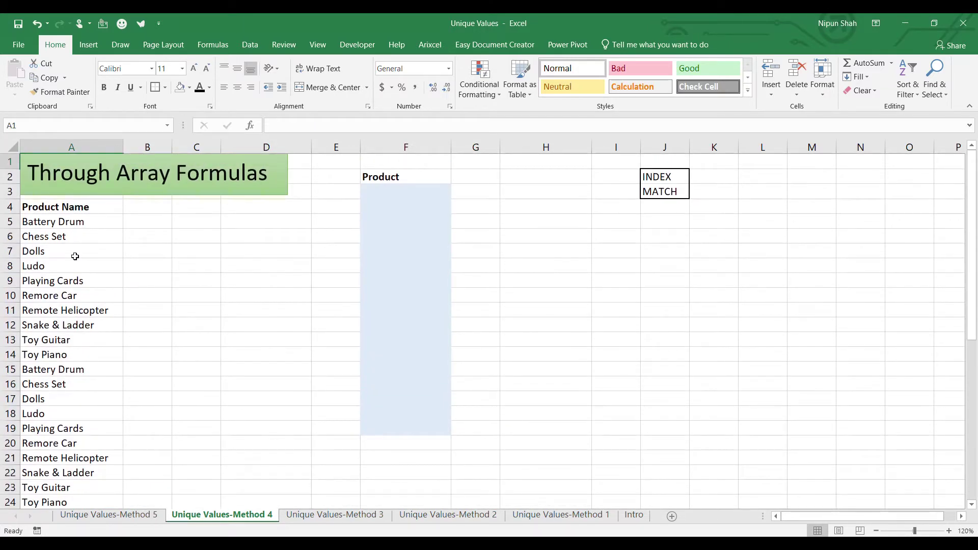
# Start an INDEX formula in F3 with the product names in $A$5:$A$44 as its array.
pyautogui.click(385, 192)
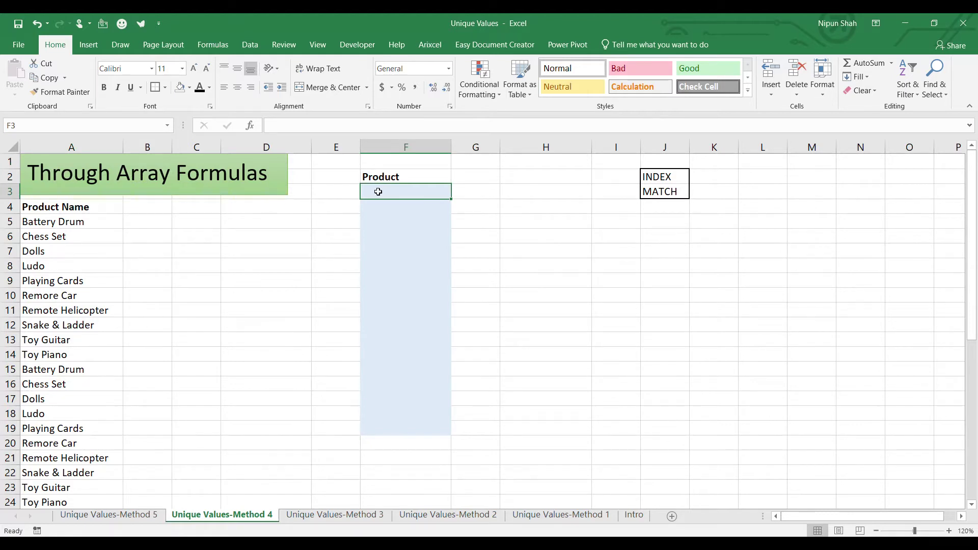
pyautogui.write('=i')
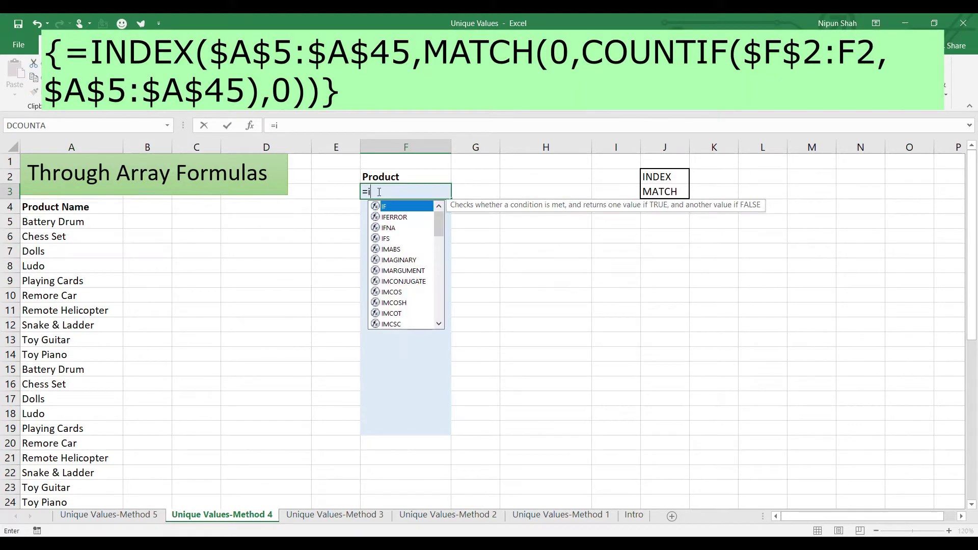
pyautogui.write('nde')
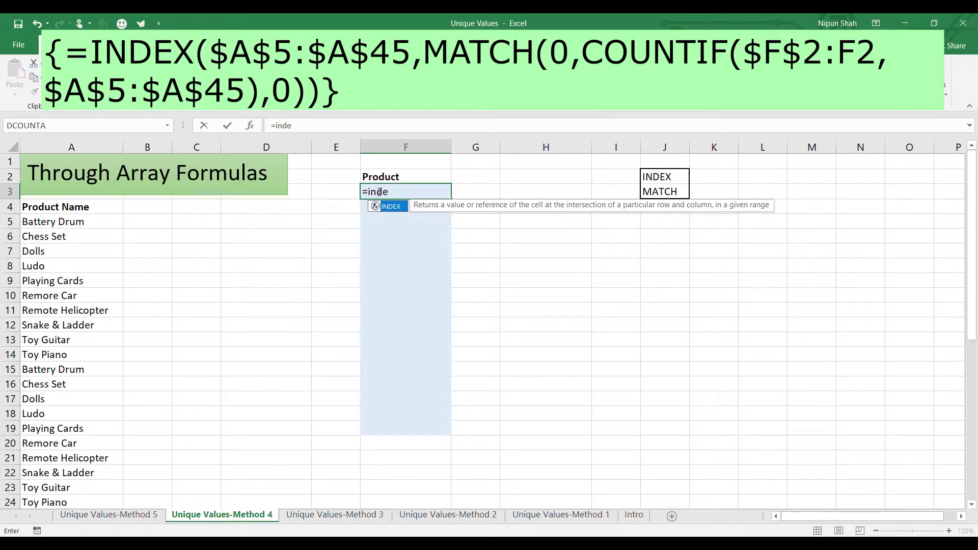
pyautogui.press('Tab')
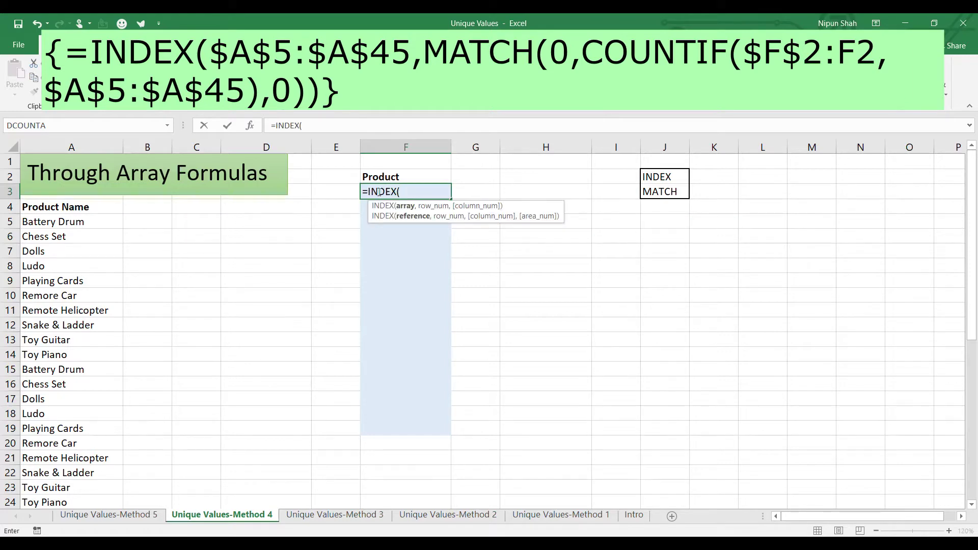
pyautogui.click(95, 222)
pyautogui.hotkey('ctrl', 'shift', 'Down')
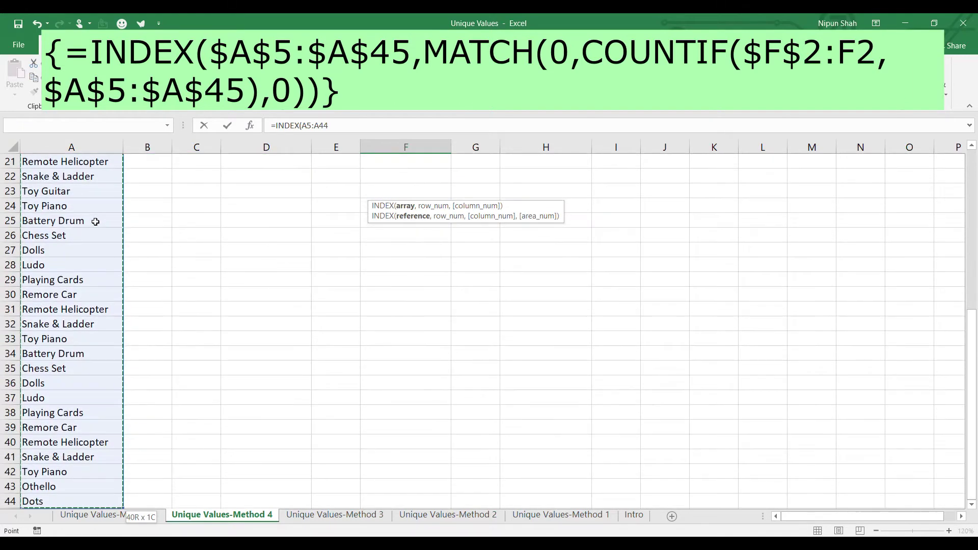
pyautogui.press('F4')
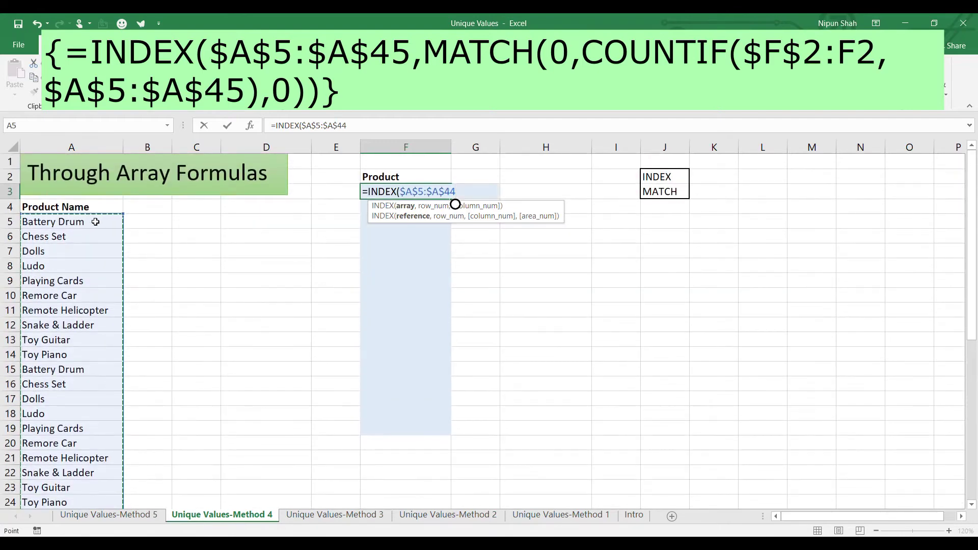
pyautogui.write(',')
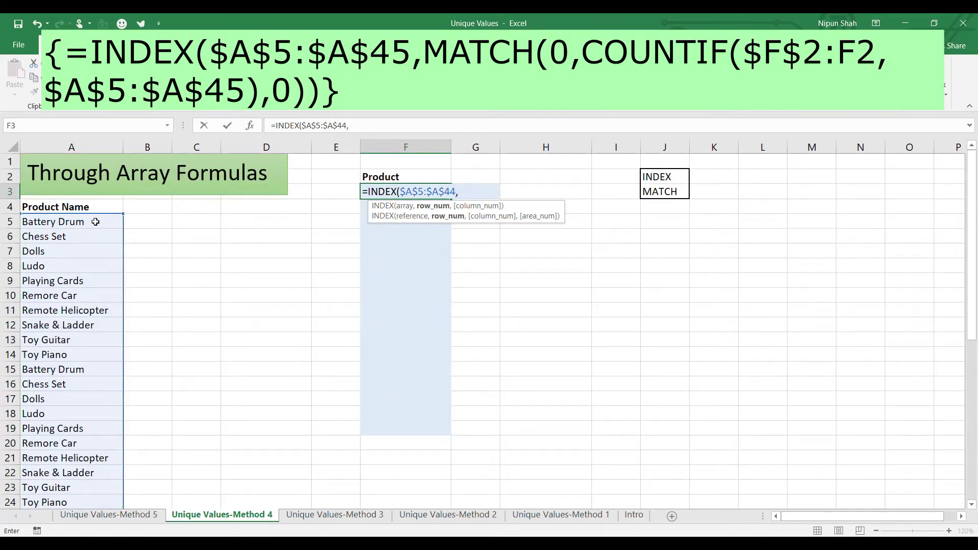
# Nest a MATCH with lookup value 0 as the row number, with a COUNTIF as its lookup array.
pyautogui.write('matc')
pyautogui.press('Tab')
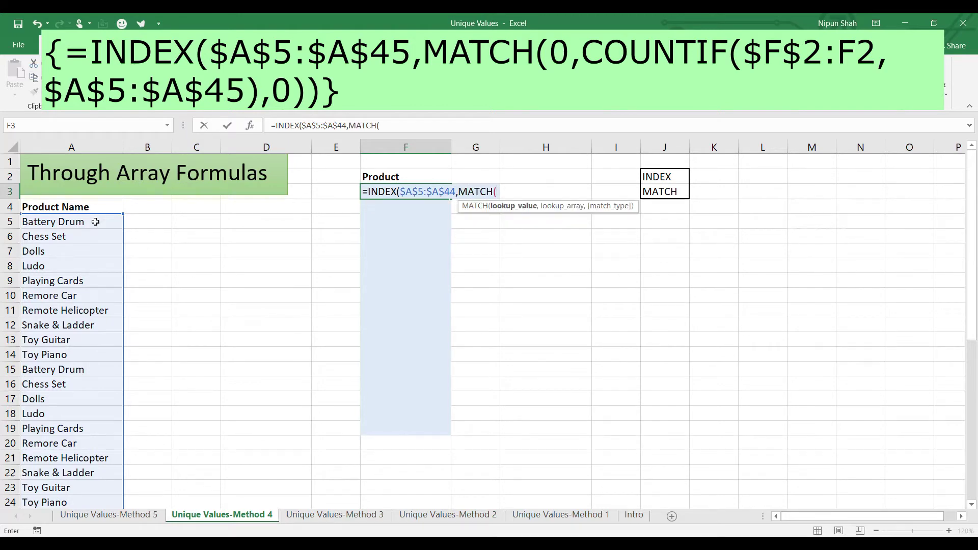
pyautogui.write('0,')
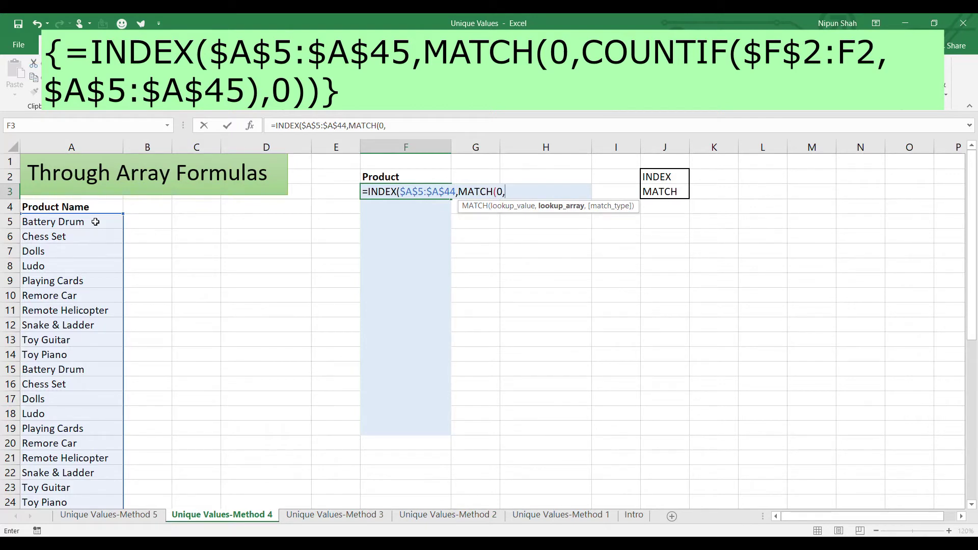
pyautogui.write('count')
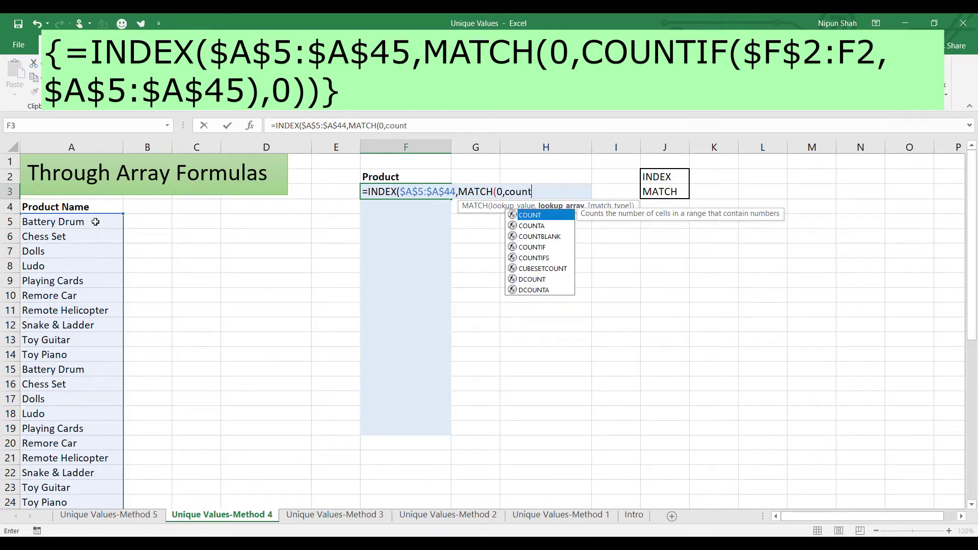
pyautogui.write('if')
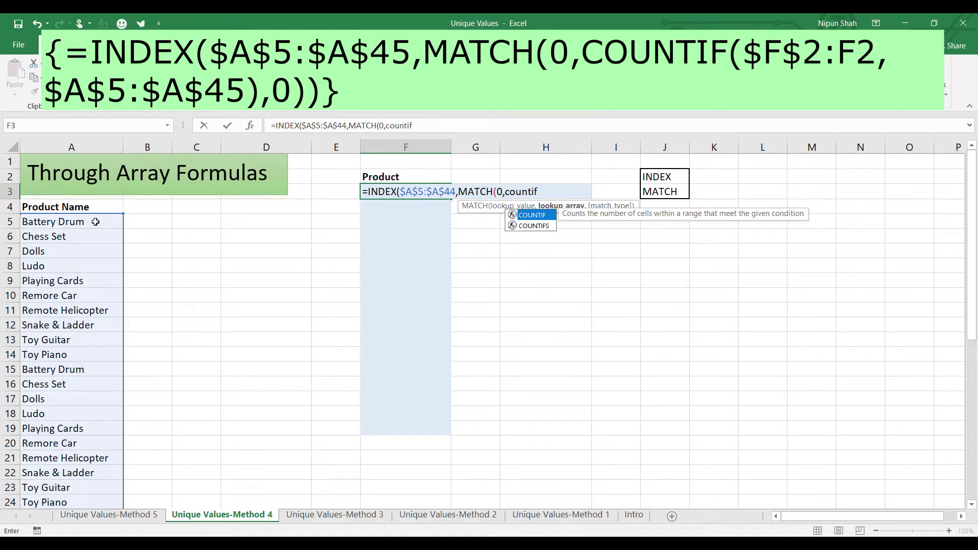
pyautogui.press('Tab')
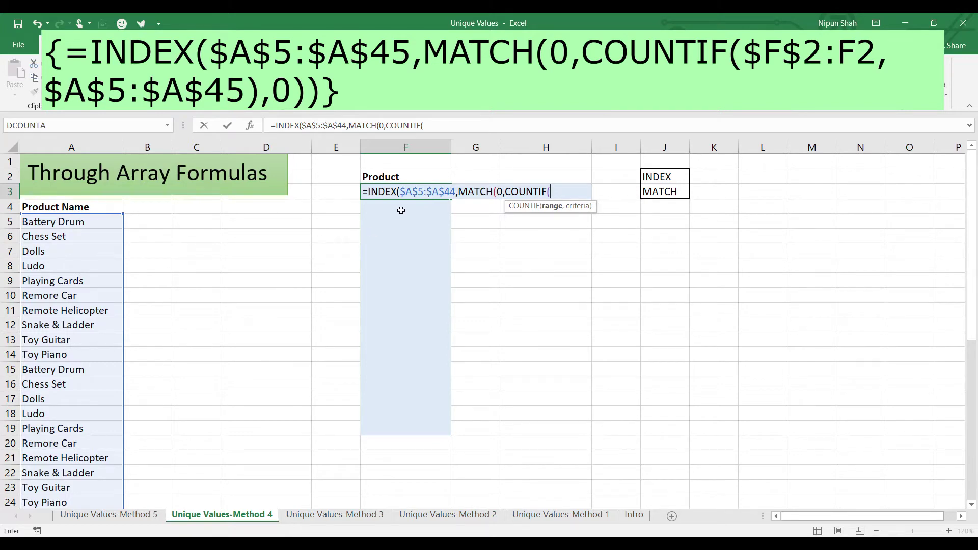
# Give COUNTIF the expanding range $F$2:F2 and the criteria $A$5:$A$44, and close it.
pyautogui.click(422, 177)
pyautogui.press('F4')
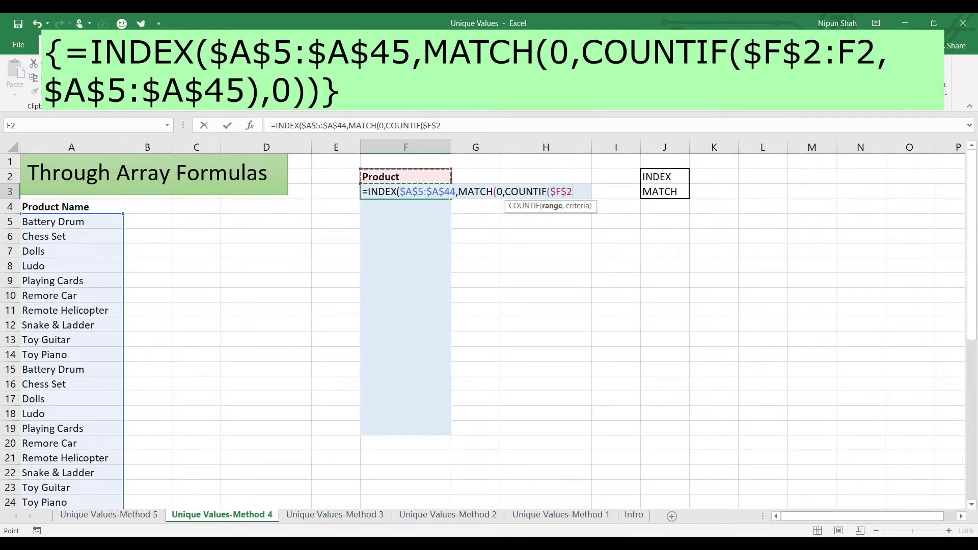
pyautogui.click(464, 129)
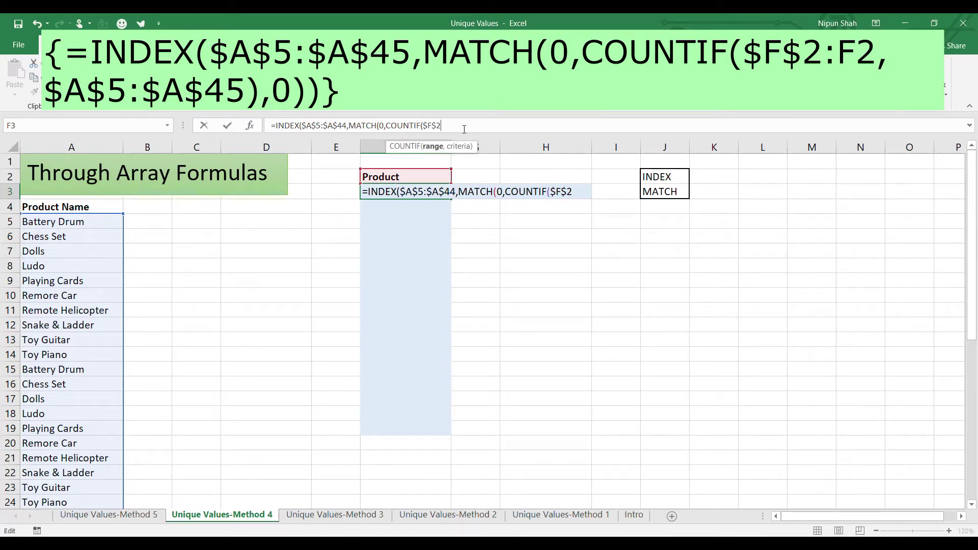
pyautogui.write(':f2,')
pyautogui.click(74, 222)
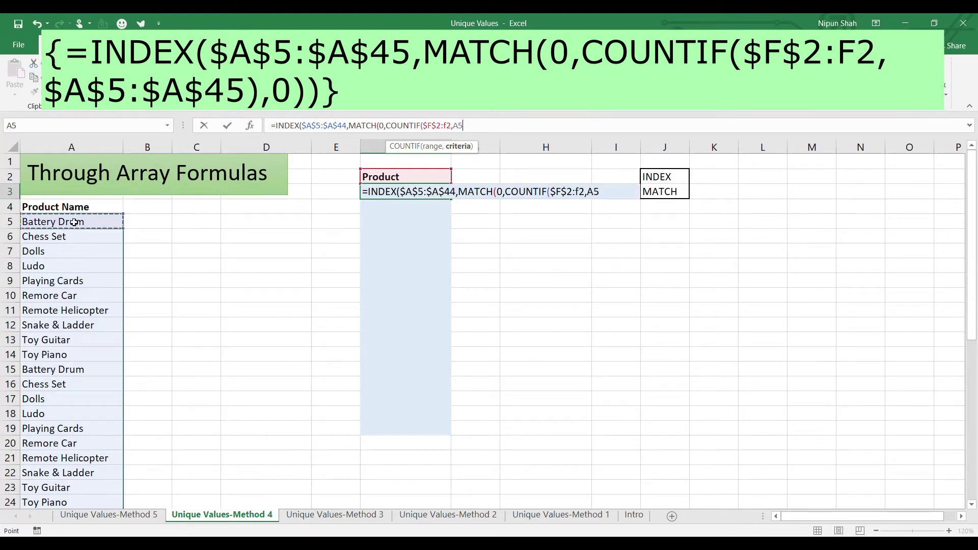
pyautogui.hotkey('ctrl', 'shift', 'Down')
pyautogui.press('F4')
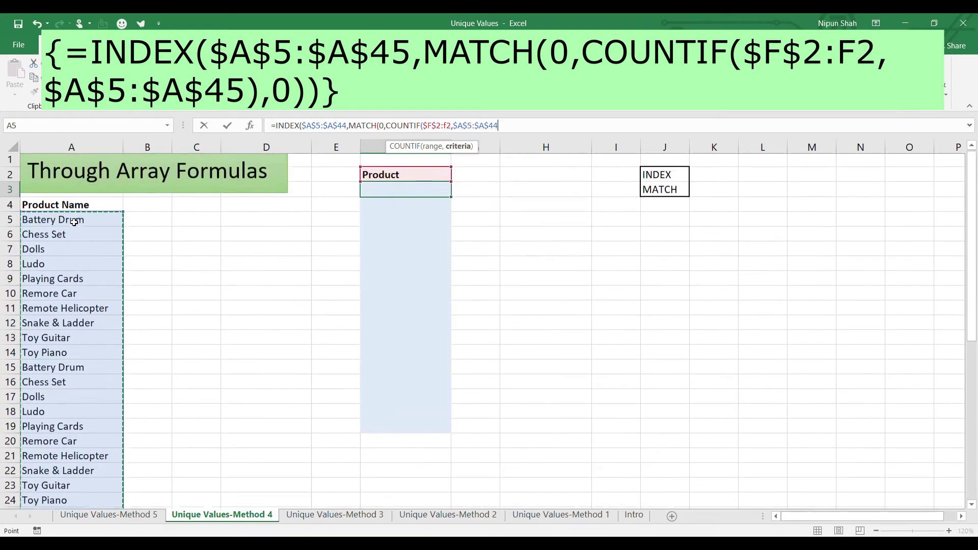
pyautogui.write('),')
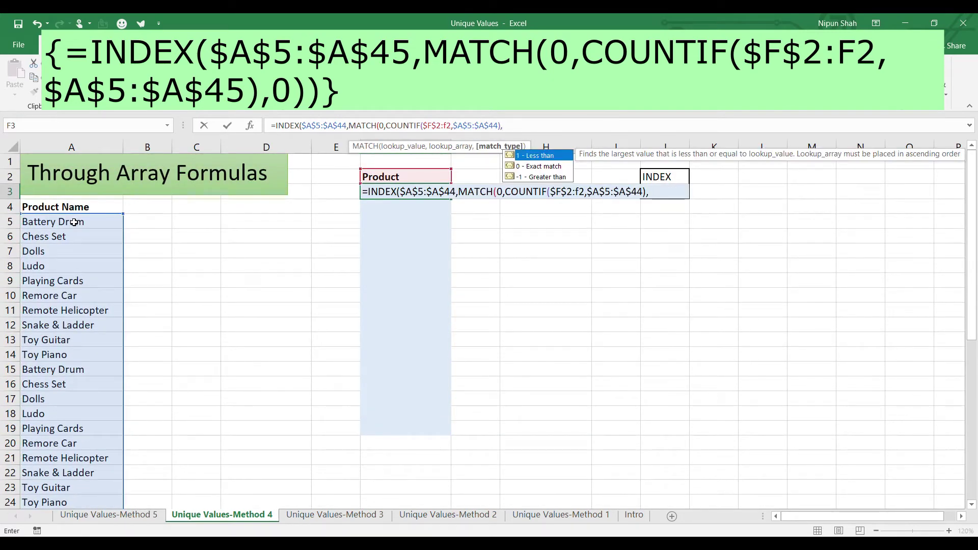
# Finish the formula with match type 0, enter it as an array formula, and fill it down to F19.
pyautogui.write('0)')
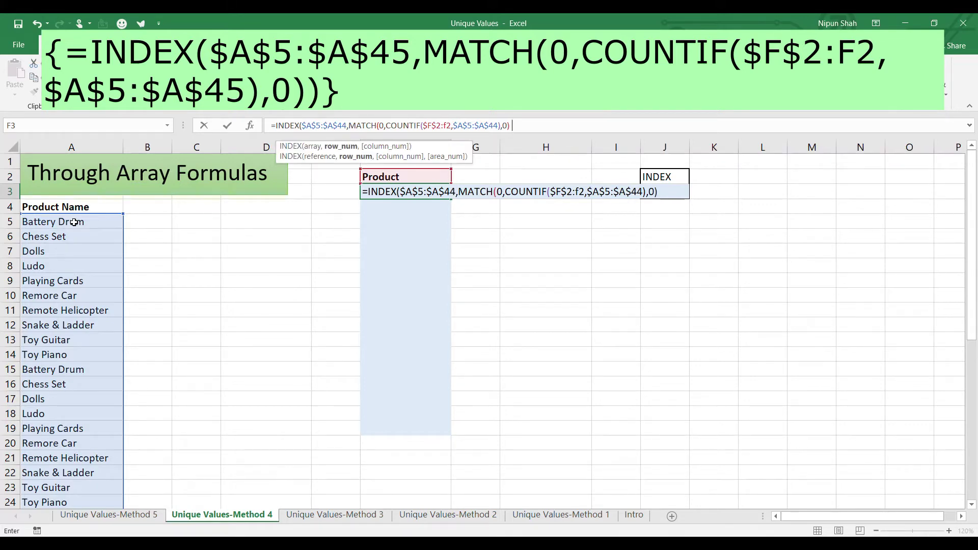
pyautogui.write(')')
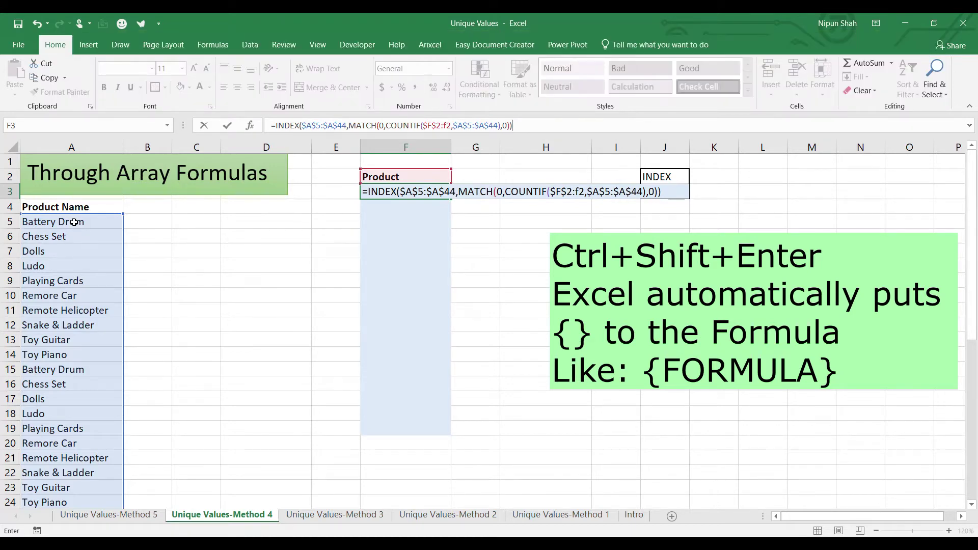
pyautogui.hotkey('ctrl', 'shift', 'Return')
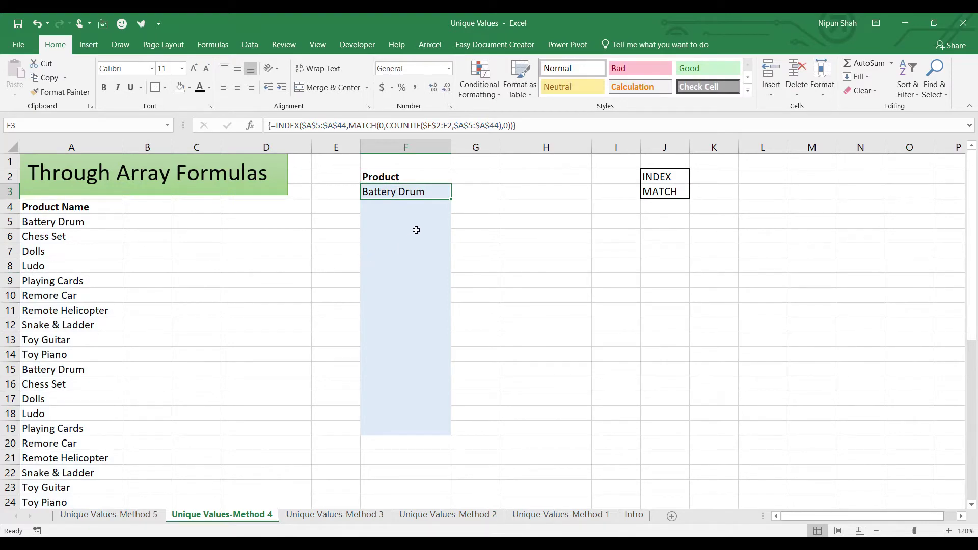
pyautogui.moveTo(451, 198); pyautogui.dragTo(442, 431)
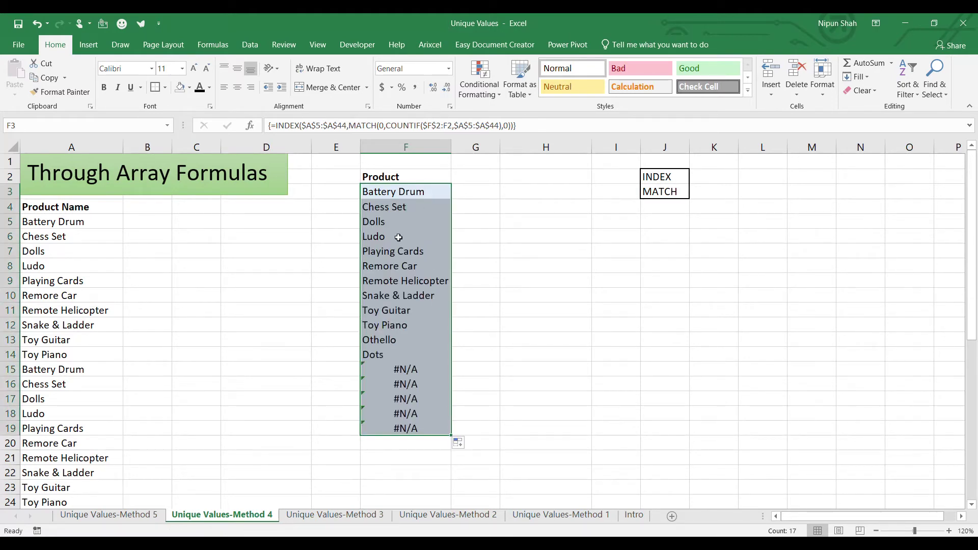
# Wrap the array formula in F3 in IFERROR with "" as the error value and refill it down to F19.
pyautogui.click(401, 198)
pyautogui.click(402, 369)
pyautogui.click(406, 196)
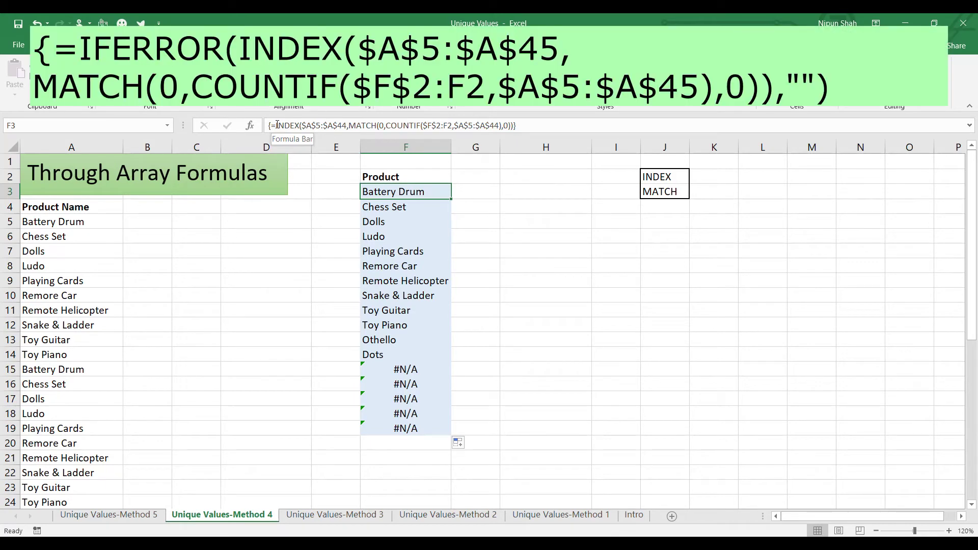
pyautogui.click(281, 125)
pyautogui.write('IFERROR(')
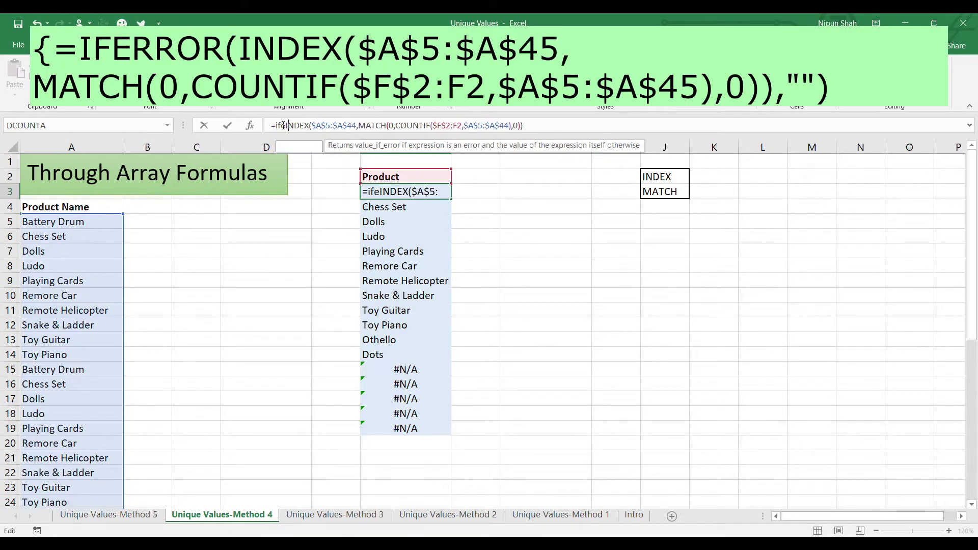
pyautogui.click(575, 121)
pyautogui.write(',')
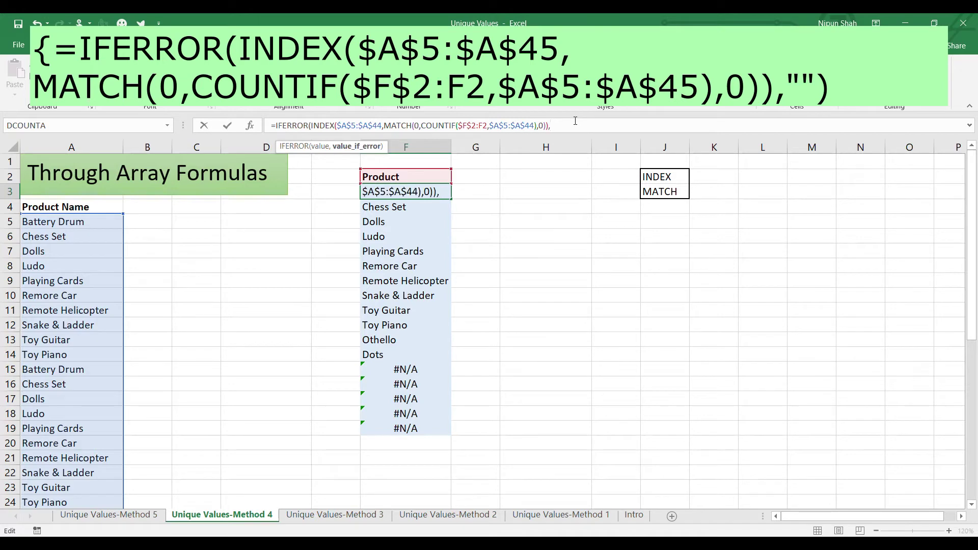
pyautogui.write('"")')
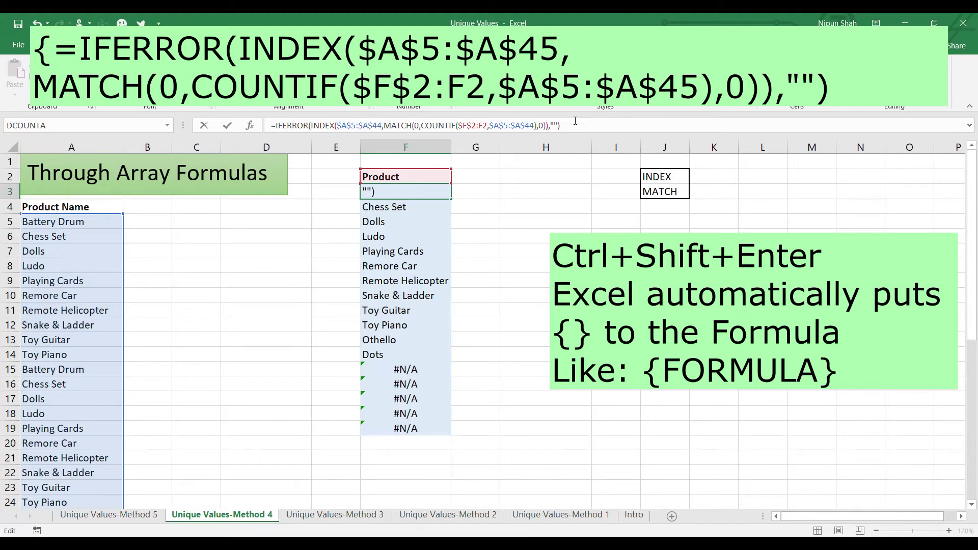
pyautogui.hotkey('ctrl', 'shift', 'Return')
pyautogui.moveTo(417, 192); pyautogui.dragTo(399, 429)
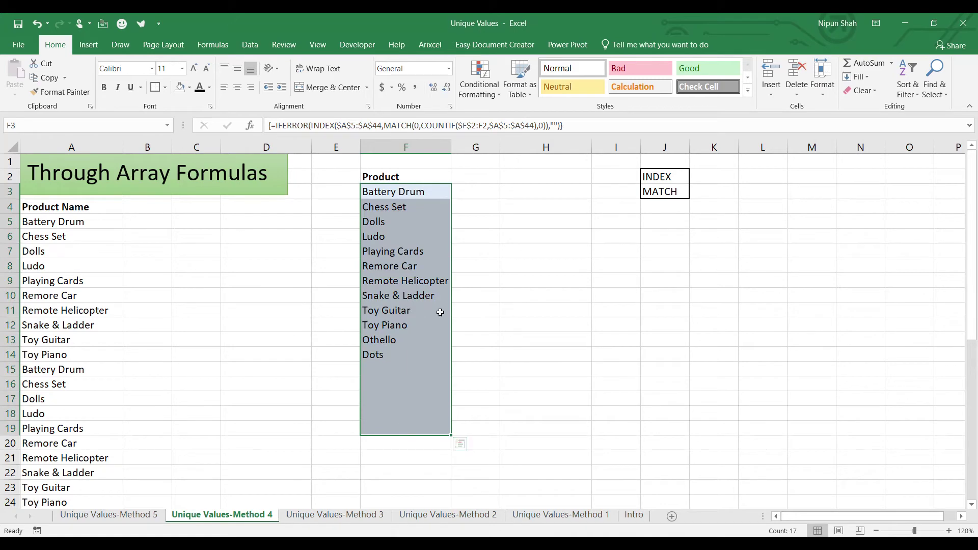
# Replace the product name in A14 with Dots and the one in A8 with Battery Rabbit.
pyautogui.click(108, 350)
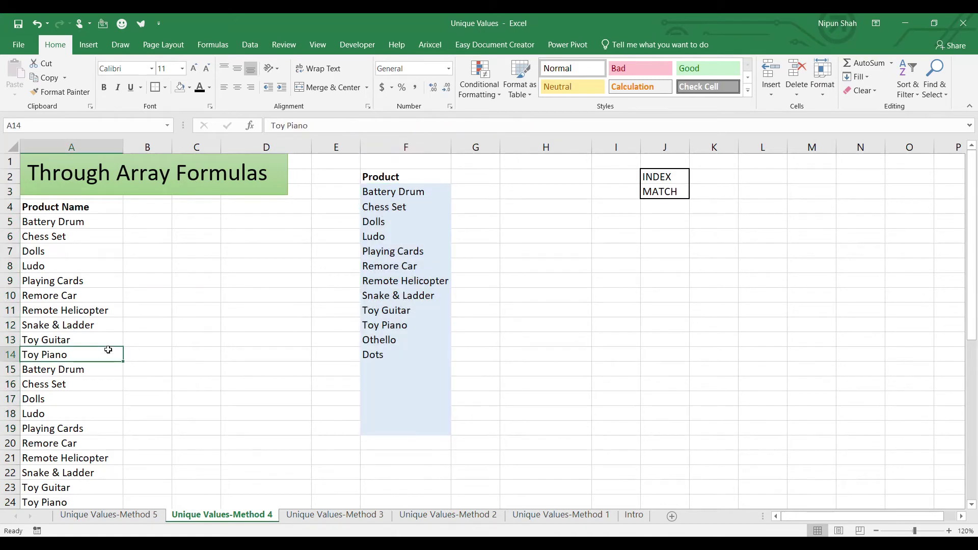
pyautogui.write('Dots')
pyautogui.click(106, 264)
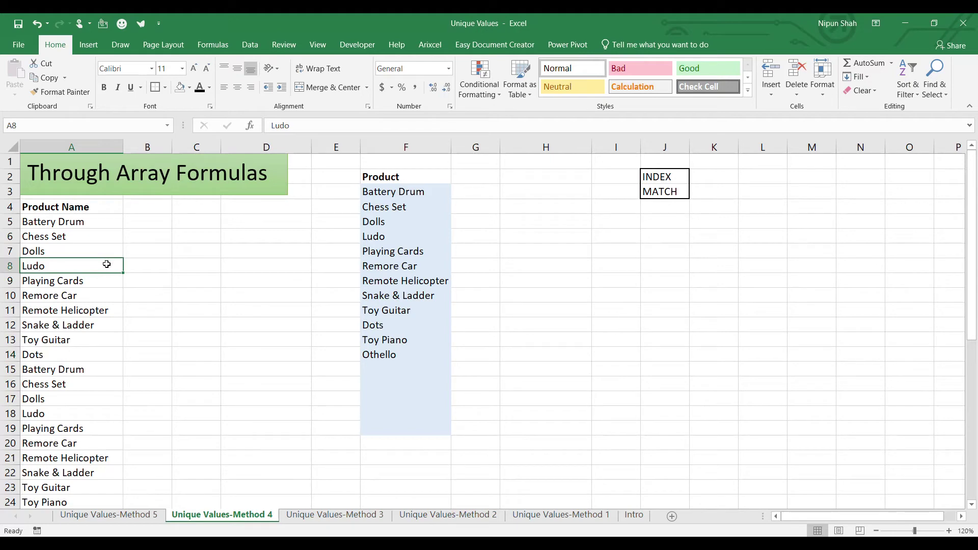
pyautogui.write('Battery')
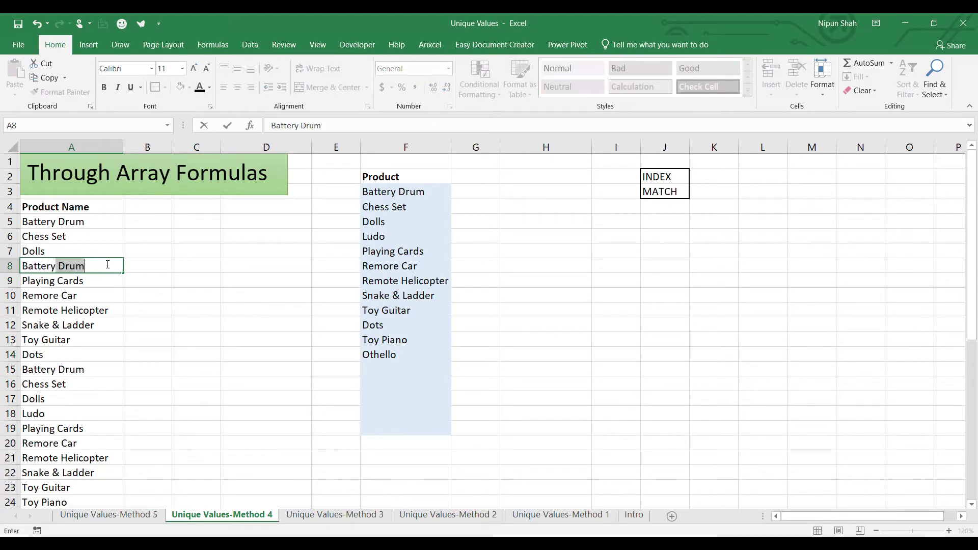
pyautogui.write(' Rabbit')
pyautogui.press('Return')
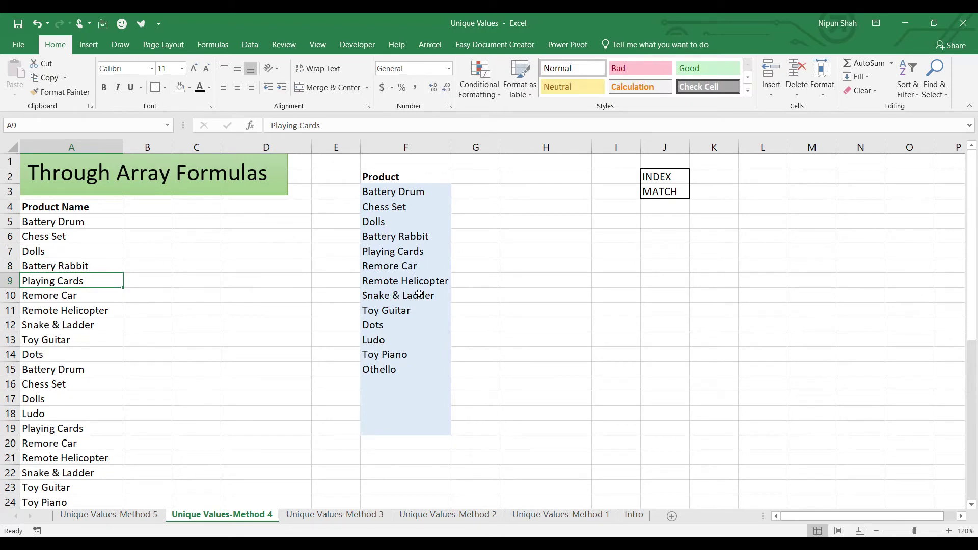
# Add Soft toys as a new product in A45 and check the unique list in F3:F15 for it.
pyautogui.hotkey('ctrl', 'Down')
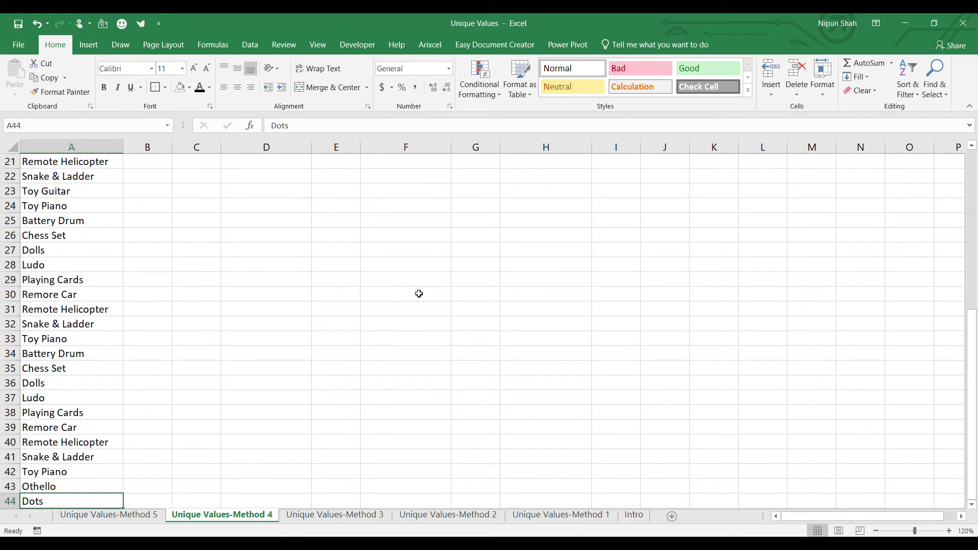
pyautogui.press('Down')
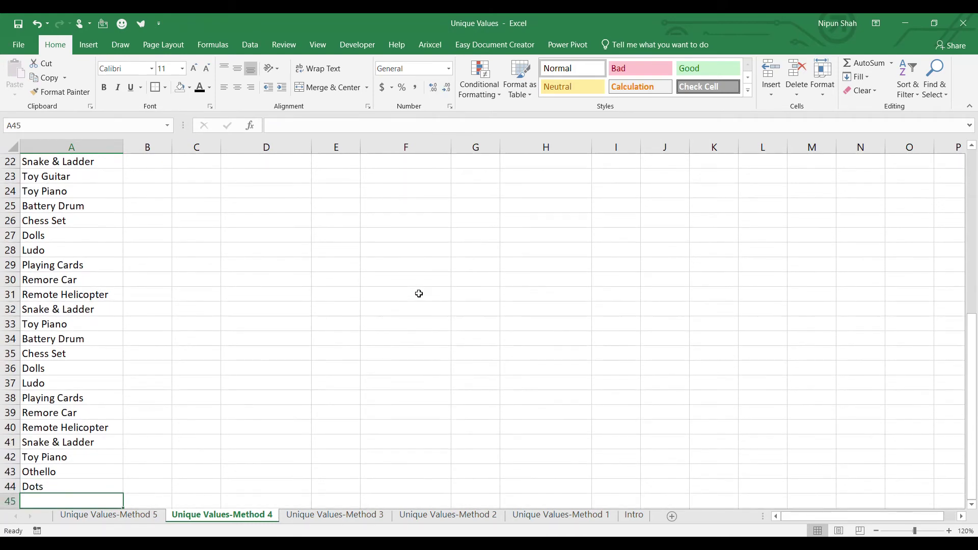
pyautogui.write('Soft ')
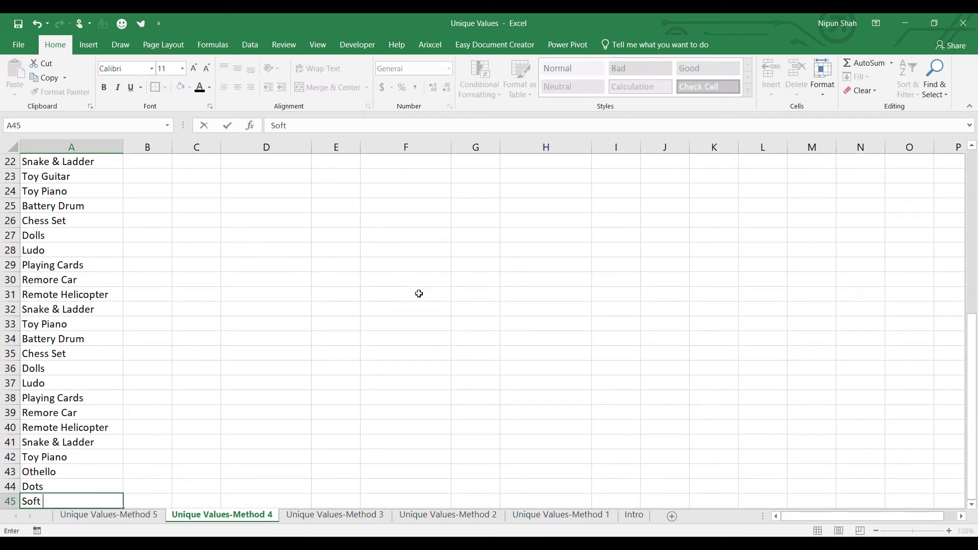
pyautogui.write('toys')
pyautogui.press('Return')
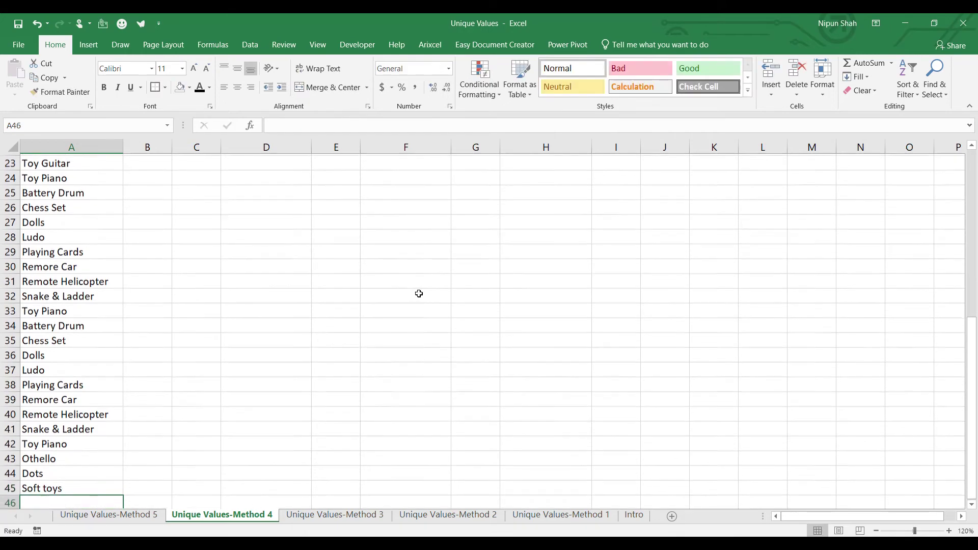
pyautogui.scroll(6, 954, 247)
pyautogui.scroll(2, 954, 247)
pyautogui.moveTo(414, 189); pyautogui.dragTo(451, 376)
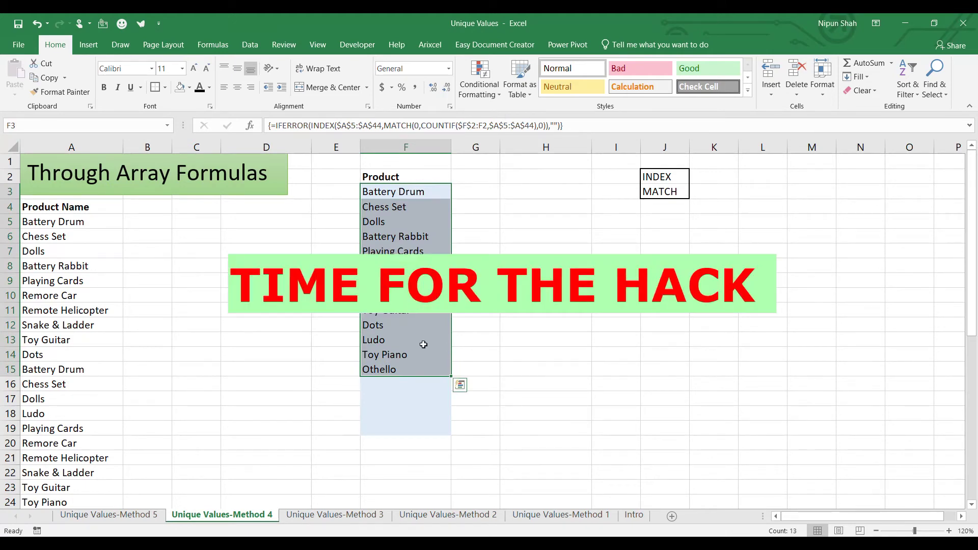
# Clear the Soft toys entry from A45 at the end of the product list.
pyautogui.click(102, 319)
pyautogui.hotkey('ctrl', 'Down')
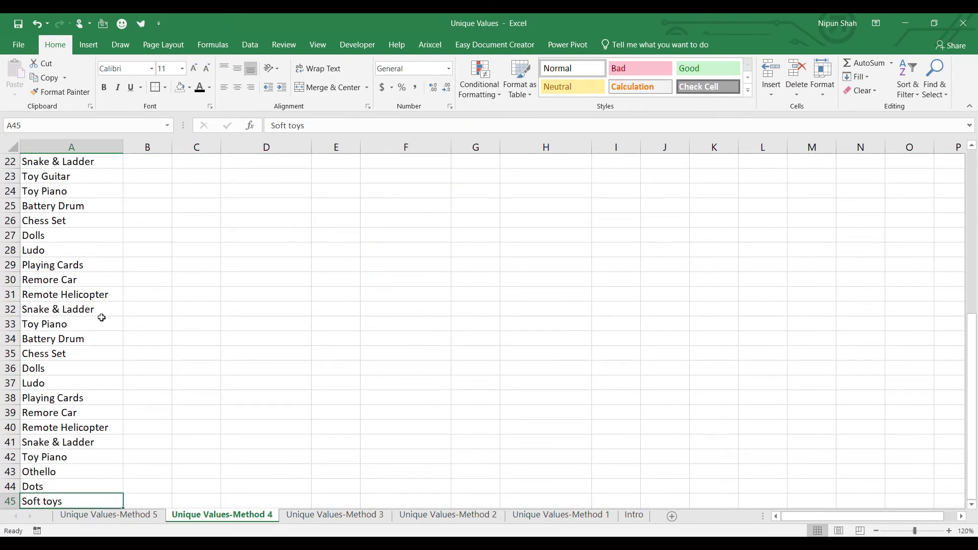
pyautogui.click(73, 310)
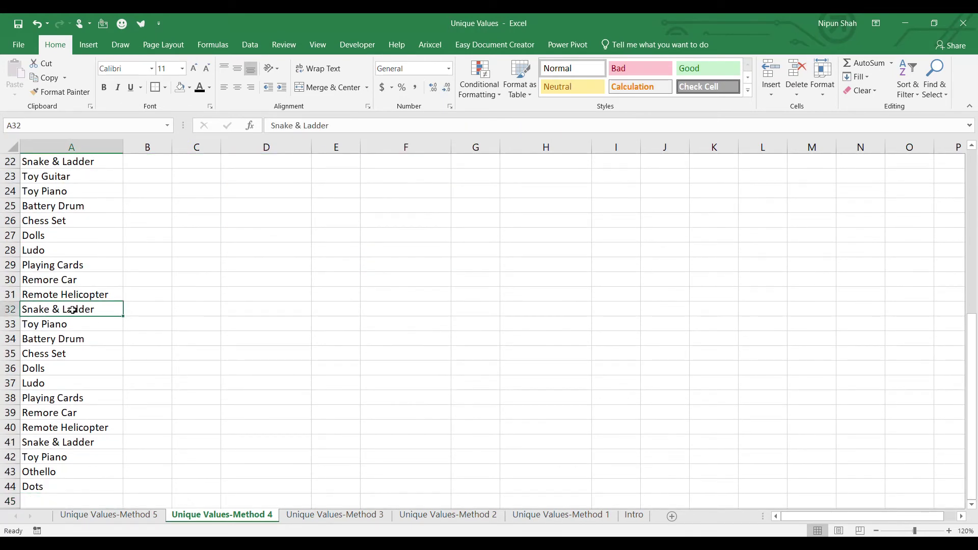
# Format the product list A4:A44 as a table with headers, using the black-and-grey banded light style.
pyautogui.hotkey('ctrl', 'Up')
pyautogui.scroll(1, 72, 310)
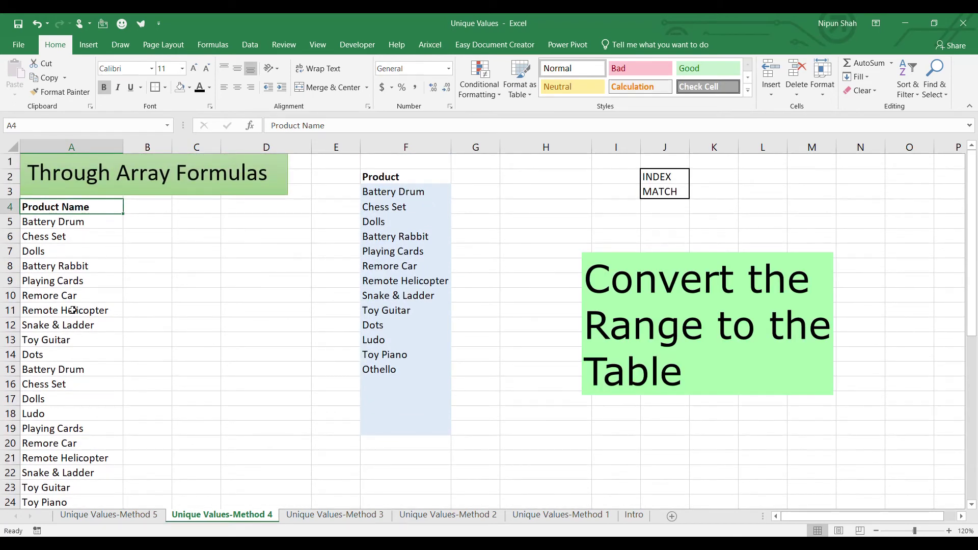
pyautogui.hotkey('ctrl', 'shift', 'Down')
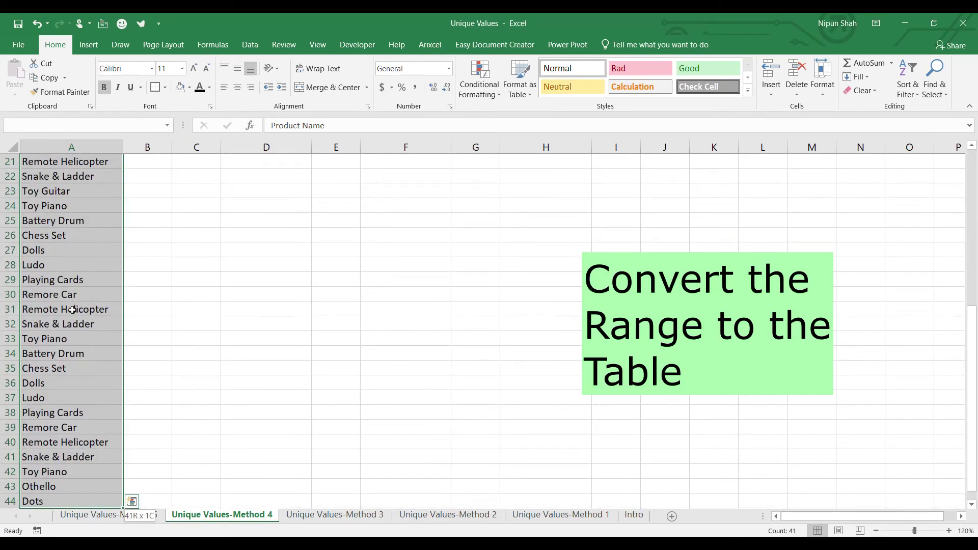
pyautogui.hotkey('ctrl', 'BackSpace')
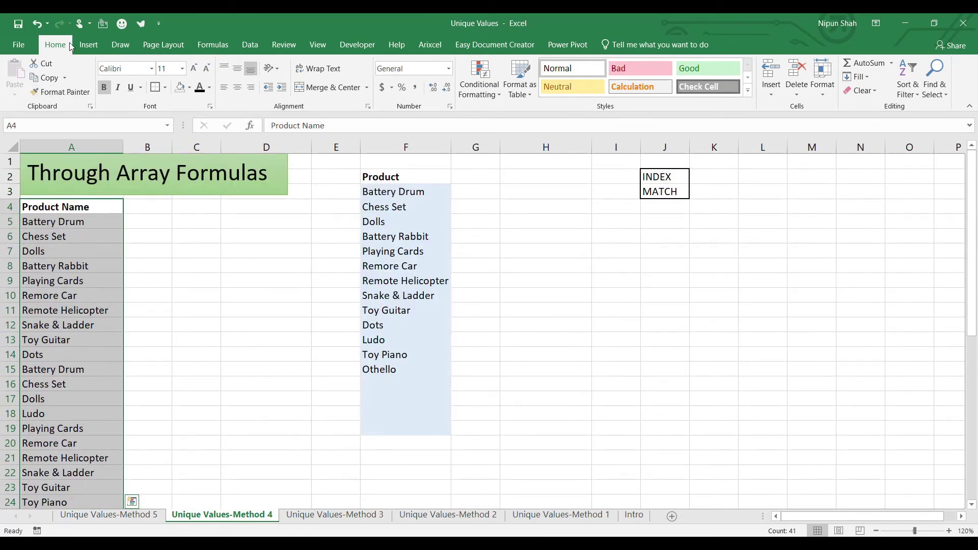
pyautogui.click(524, 96)
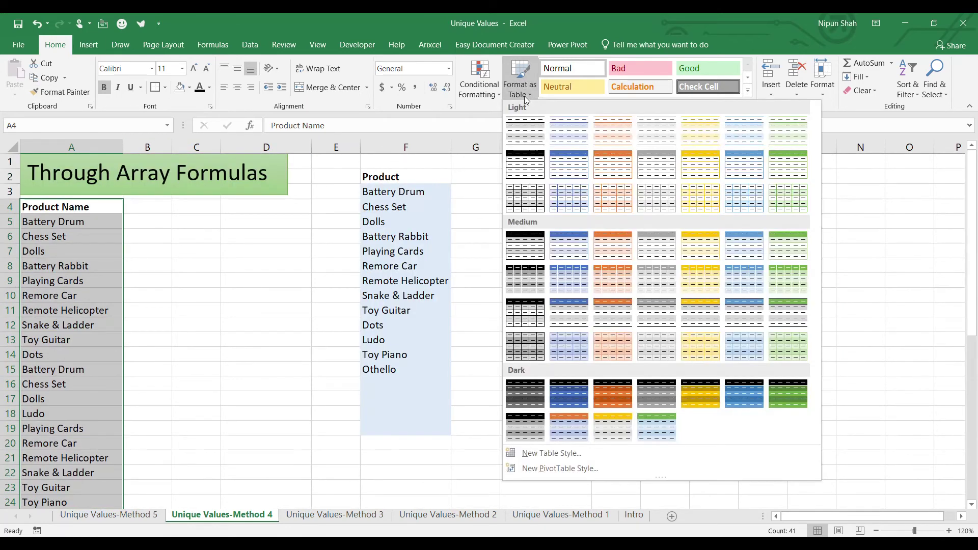
pyautogui.click(525, 140)
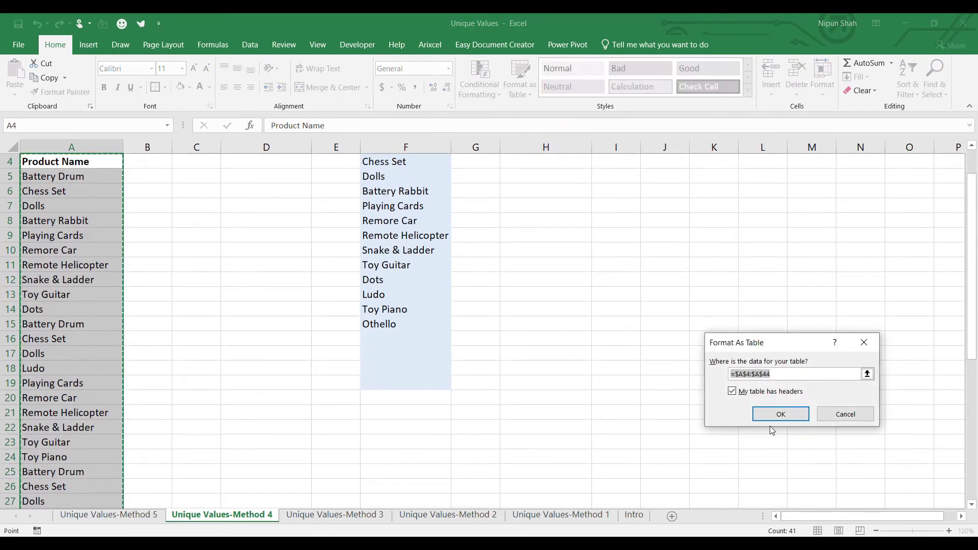
pyautogui.click(789, 413)
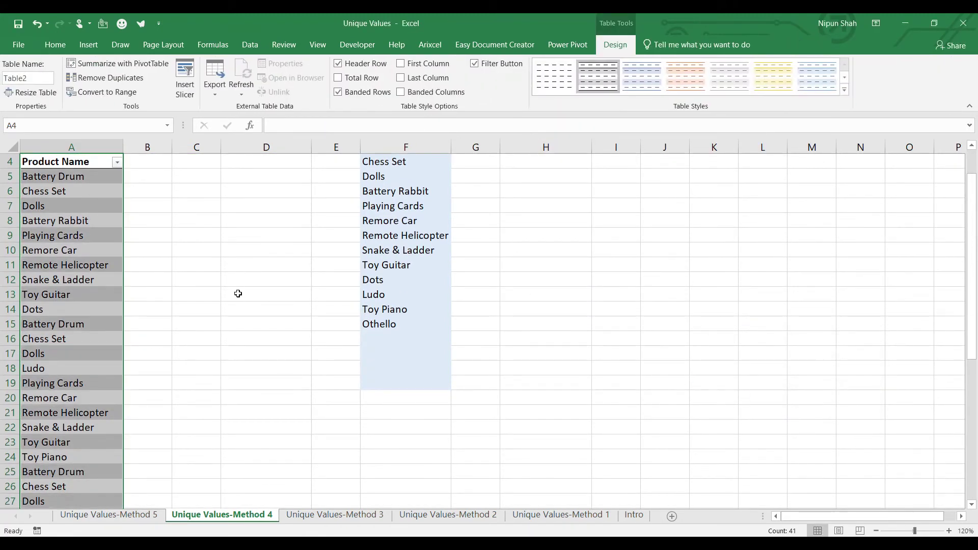
pyautogui.scroll(1, 143, 240)
pyautogui.click(92, 206)
pyautogui.click(101, 223)
pyautogui.click(100, 308)
pyautogui.scroll(-9, 101, 340)
pyautogui.scroll(9, 101, 340)
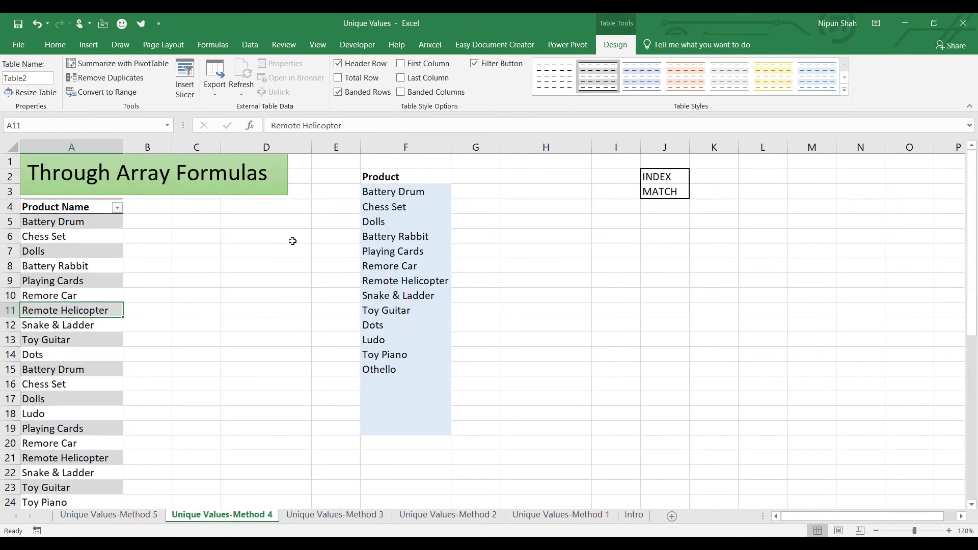
# Replace the INDEX array $A$5:$A$44 in the F3 formula with the table column reference Table2[Product Name].
pyautogui.click(405, 193)
pyautogui.moveTo(348, 126); pyautogui.dragTo(376, 130)
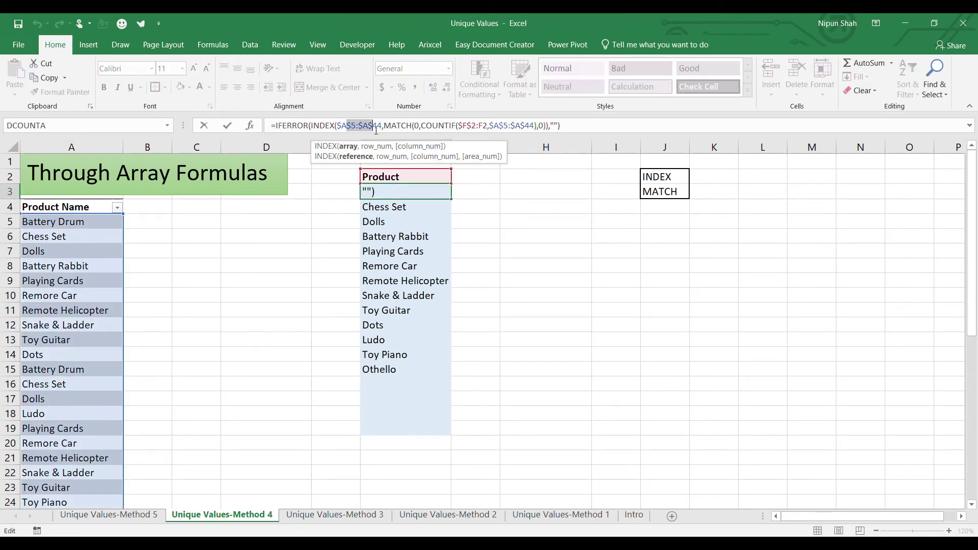
pyautogui.click(381, 127)
pyautogui.hotkey('shift', 'Left')
pyautogui.hotkey('shift', 'Left')
pyautogui.hotkey('shift', 'Left')
pyautogui.hotkey('shift', 'Left')
pyautogui.hotkey('shift', 'Left')
pyautogui.hotkey('shift', 'Left')
pyautogui.hotkey('shift', 'Left')
pyautogui.hotkey('shift', 'Left')
pyautogui.hotkey('shift', 'Left')
pyautogui.hotkey('shift', 'Left')
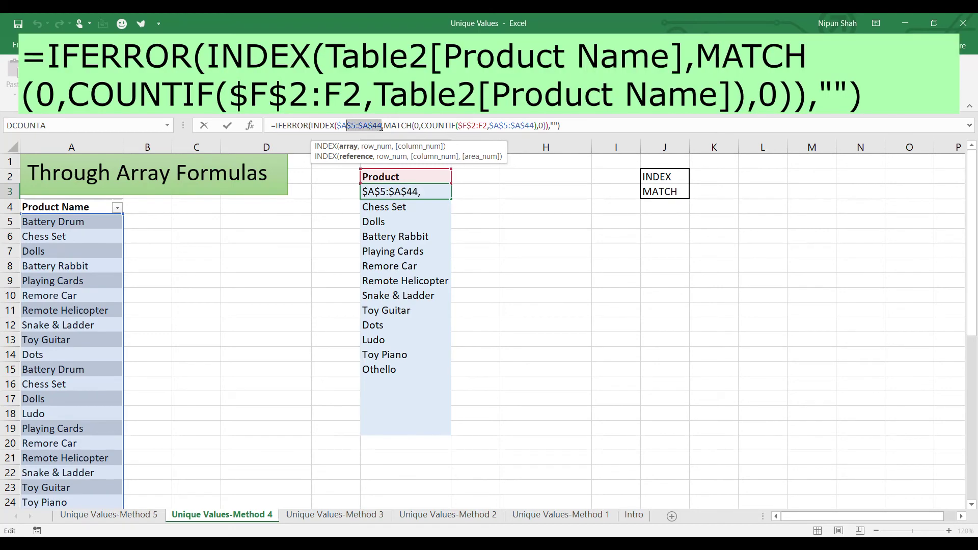
pyautogui.press('BackSpace')
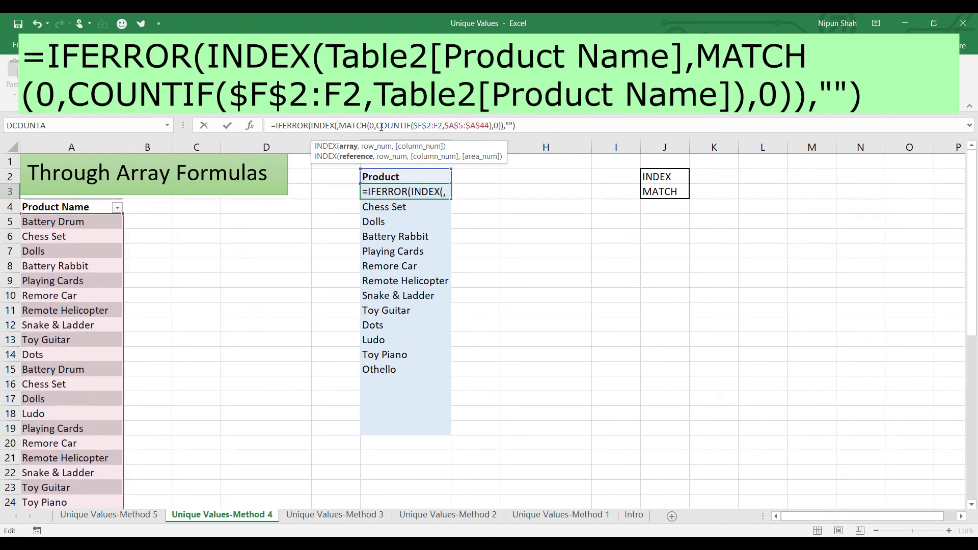
pyautogui.click(77, 202)
# Replace COUNTIF's criteria in F3 with Table2[Product Name] and refill the array formula down to F19.
pyautogui.click(576, 126)
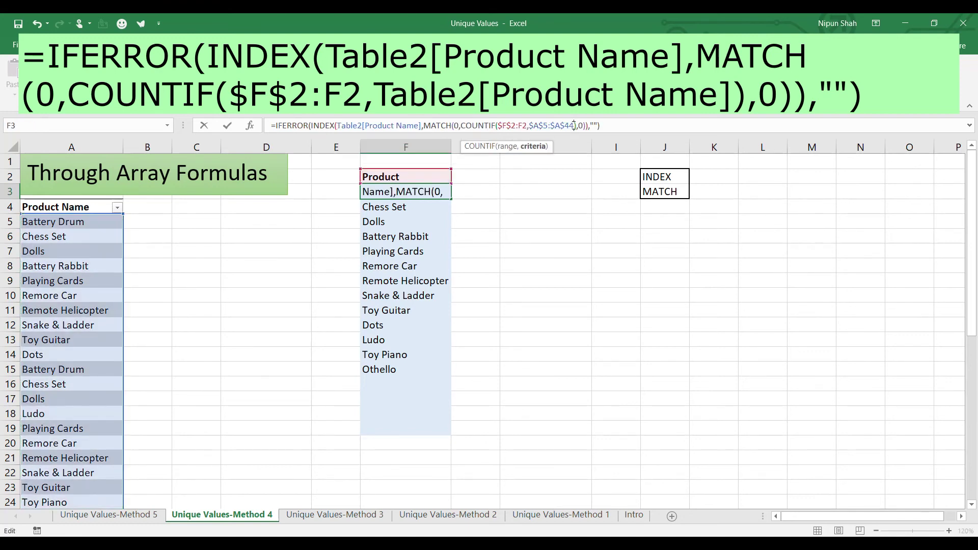
pyautogui.press('BackSpace')
pyautogui.press('BackSpace')
pyautogui.press('BackSpace')
pyautogui.press('BackSpace')
pyautogui.press('BackSpace')
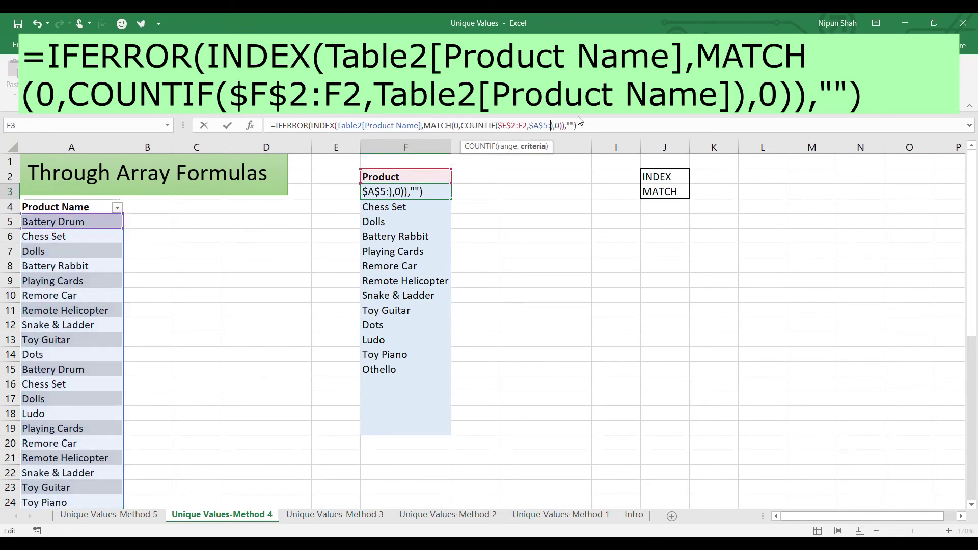
pyautogui.press('BackSpace')
pyautogui.press('BackSpace')
pyautogui.press('BackSpace')
pyautogui.press('BackSpace')
pyautogui.press('BackSpace')
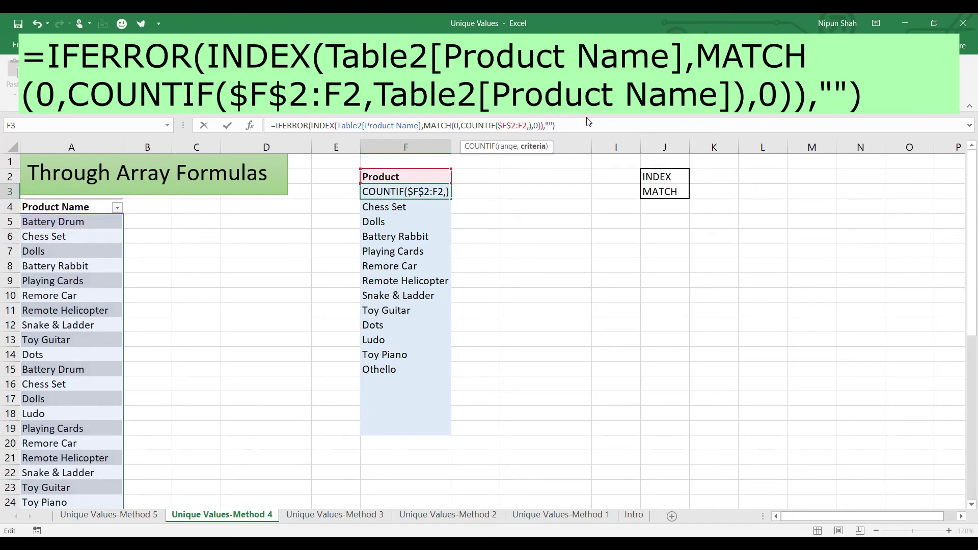
pyautogui.click(84, 199)
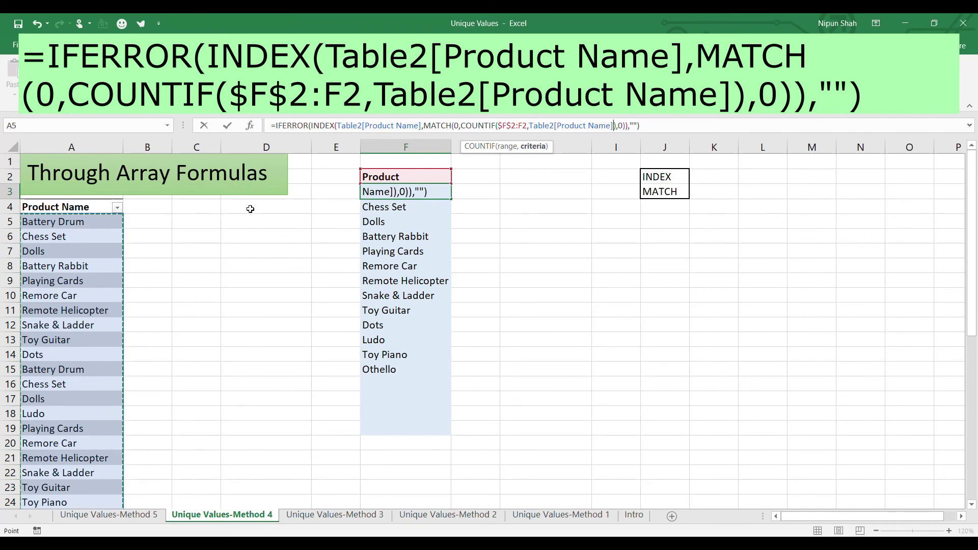
pyautogui.hotkey('ctrl', 'shift', 'Return')
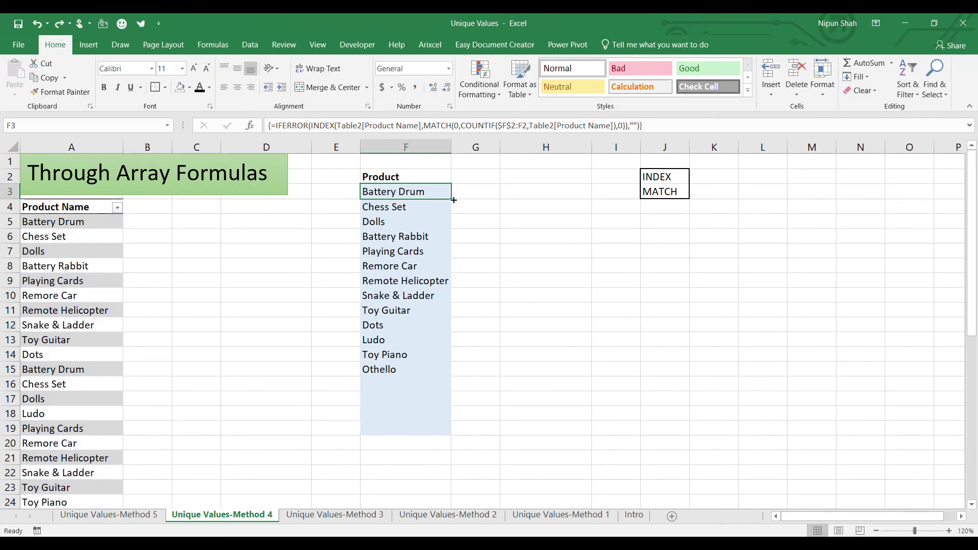
pyautogui.moveTo(454, 200); pyautogui.dragTo(438, 428)
# Add Soft Toys in A45 directly below the table data and inspect the unique-list formula in F16.
pyautogui.click(101, 384)
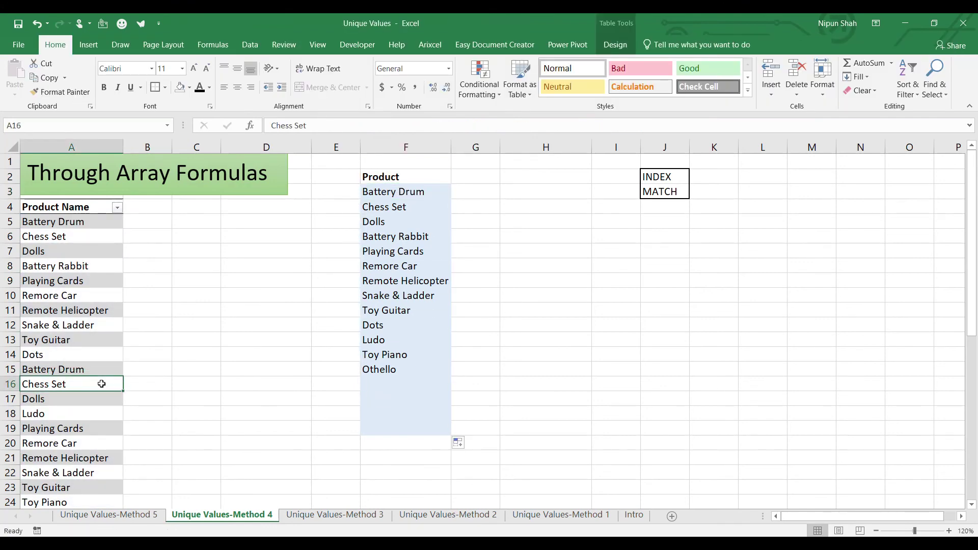
pyautogui.hotkey('ctrl', 'Down')
pyautogui.press('Down')
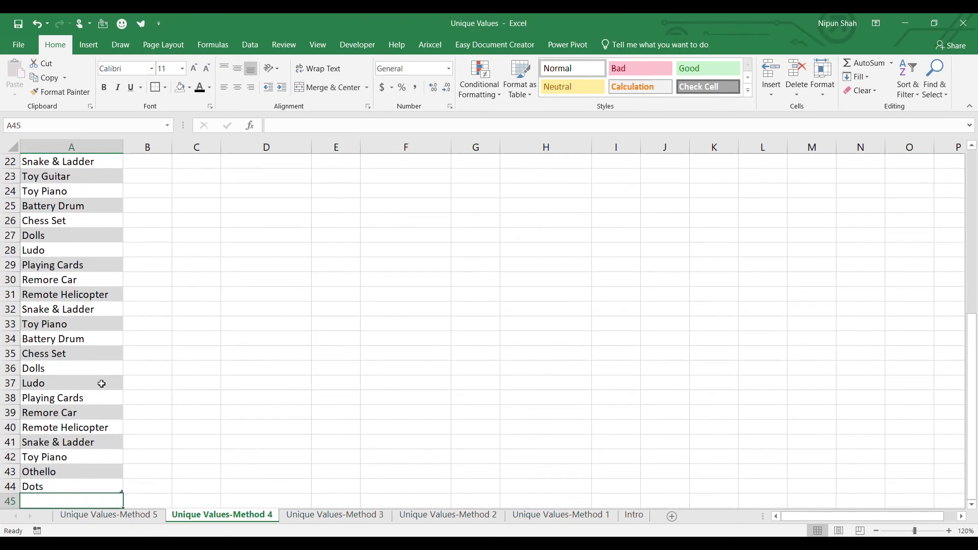
pyautogui.write('Soft ')
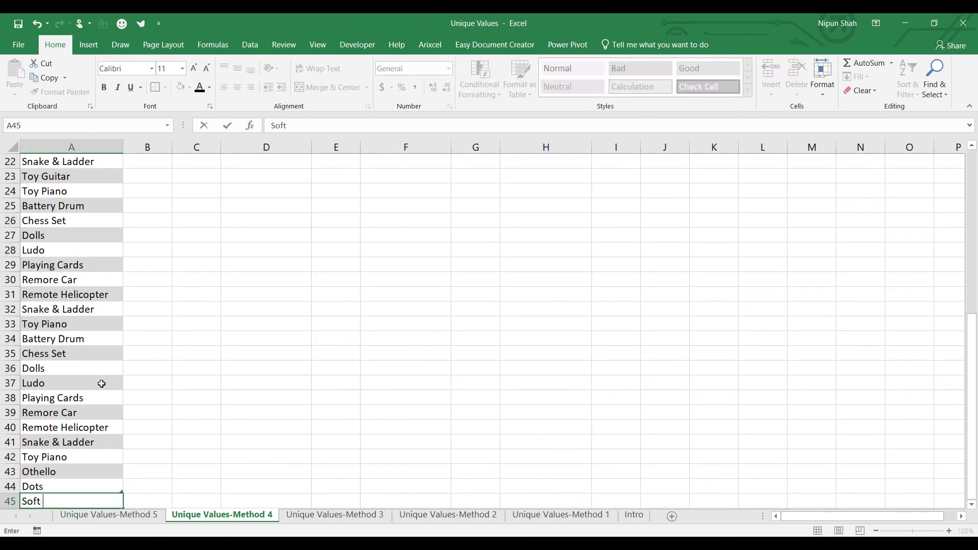
pyautogui.write('Toys')
pyautogui.press('Return')
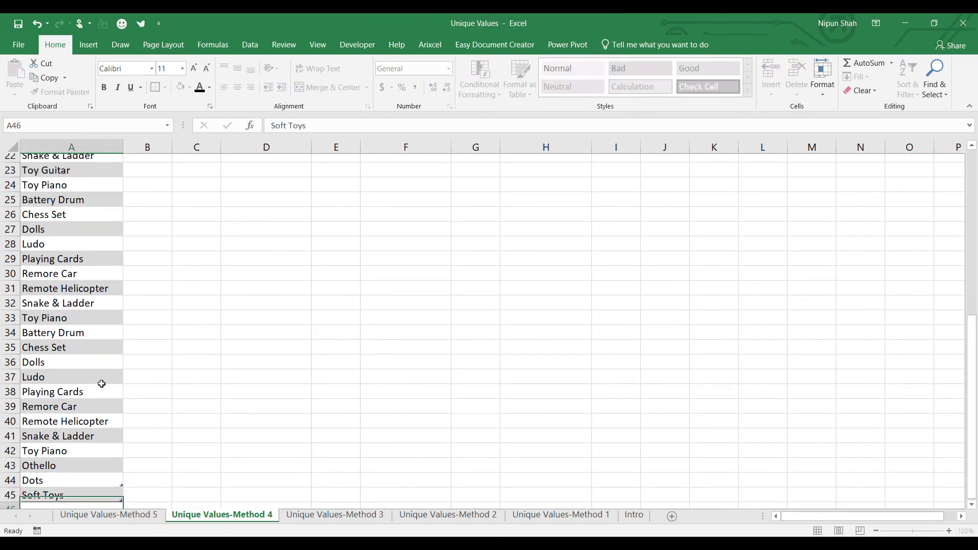
pyautogui.scroll(8, 214, 393)
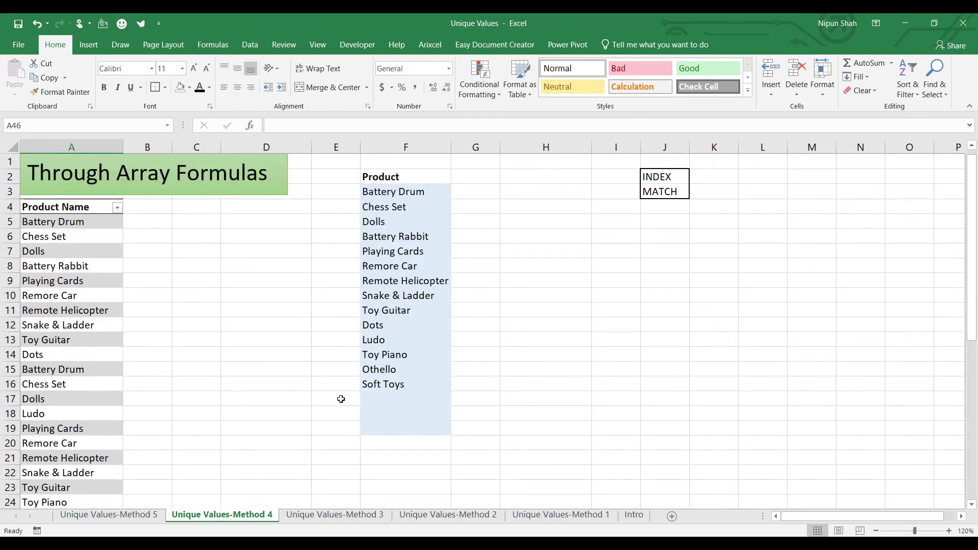
pyautogui.click(401, 385)
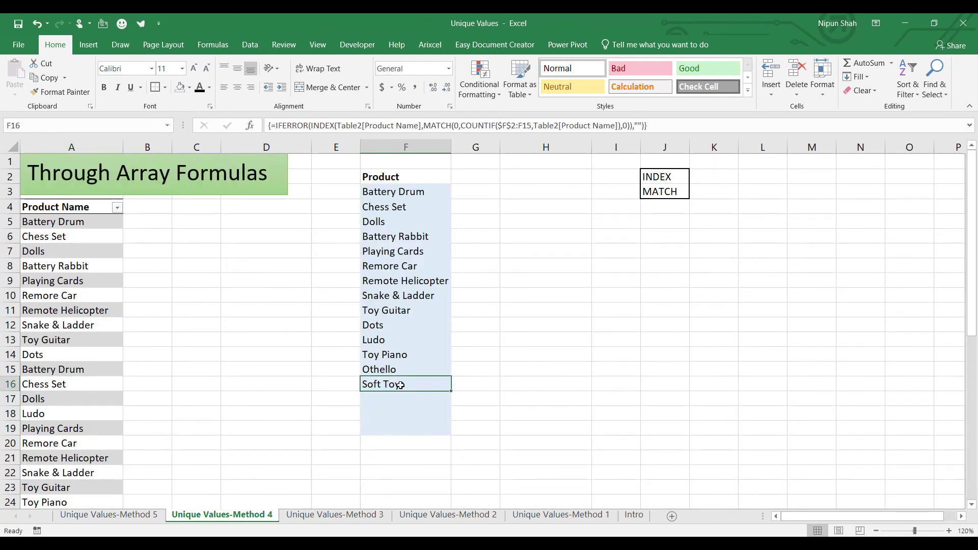